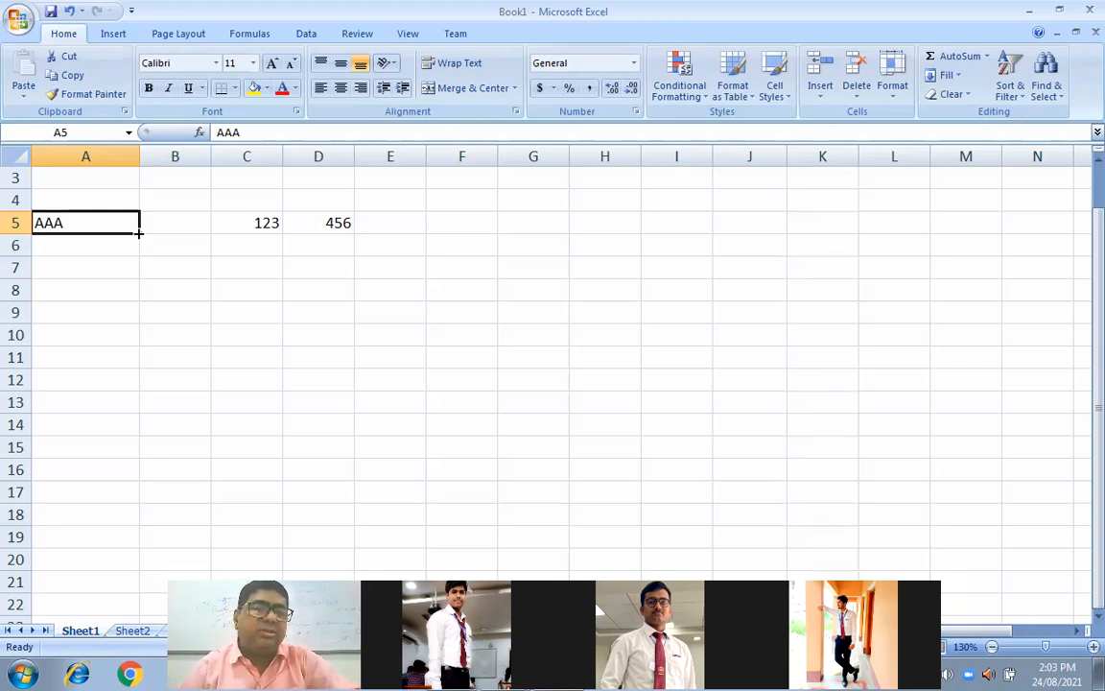
# Step: Fill the text AAA from cell A5 down through A15
pyautogui.moveTo(138, 233); pyautogui.dragTo(121, 452)
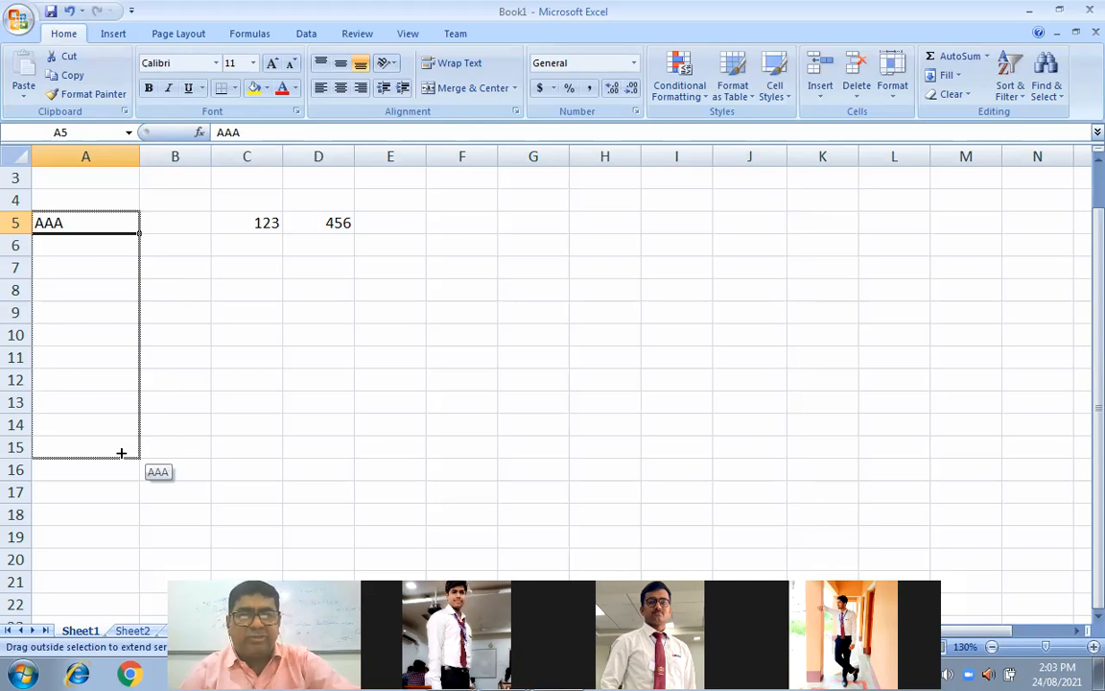
pyautogui.moveTo(121, 452); pyautogui.dragTo(121, 452)
pyautogui.click(286, 453)
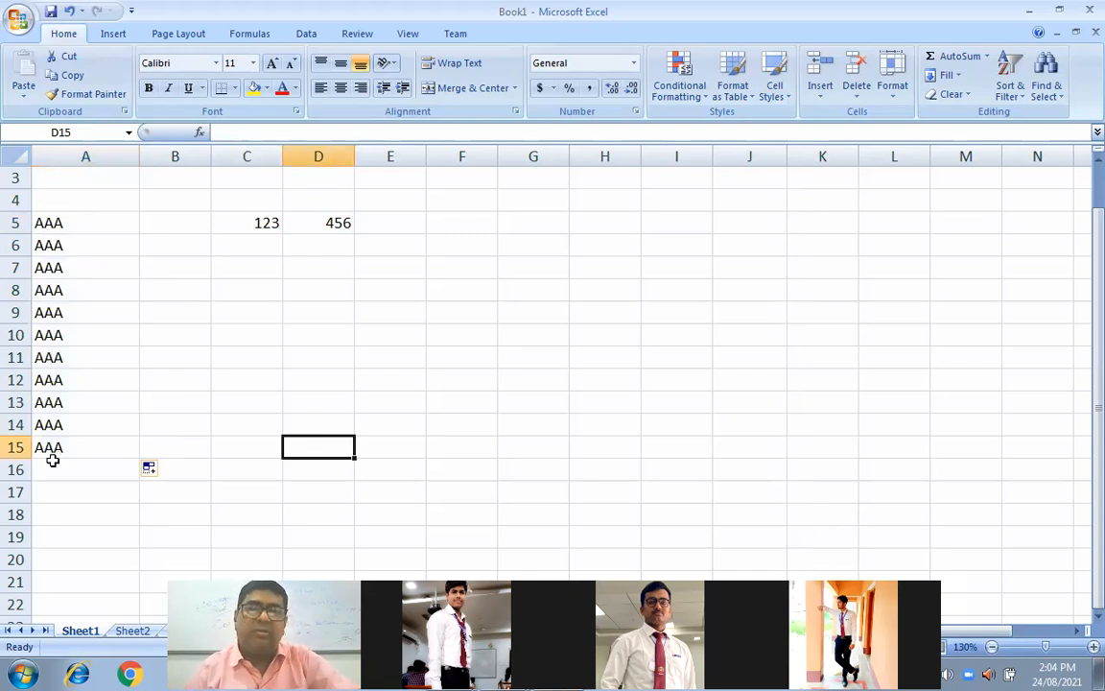
# Step: Enter the starting values 1 in cell B5 and 2 in cell B6
pyautogui.click(182, 226)
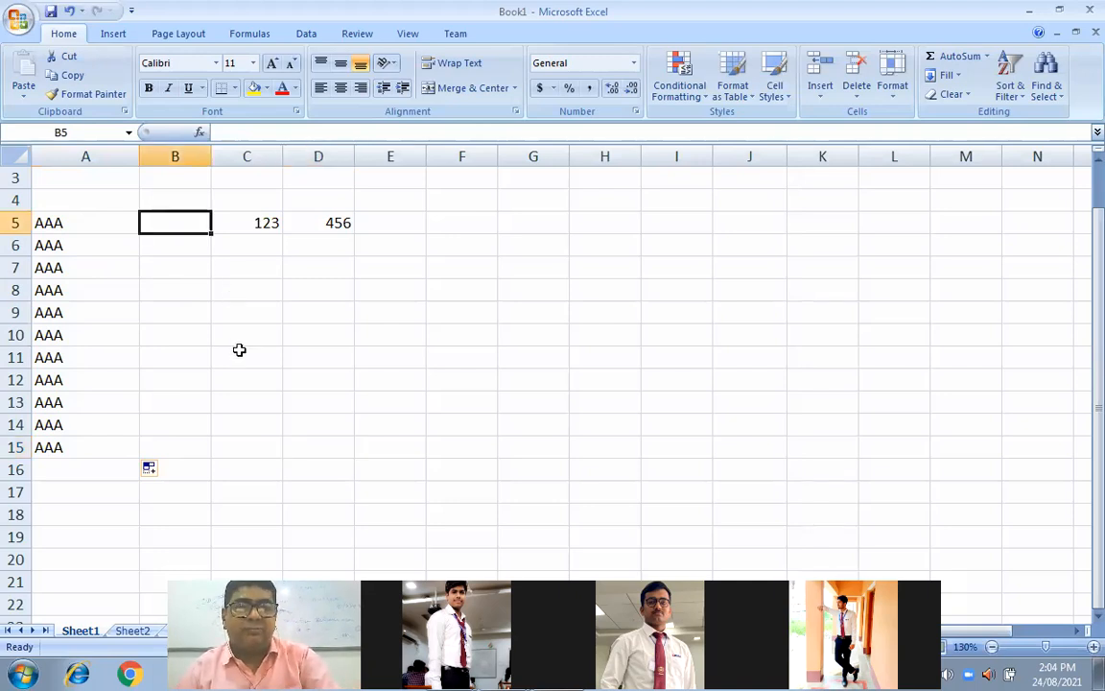
pyautogui.write('1')
pyautogui.press('Return')
pyautogui.write('1')
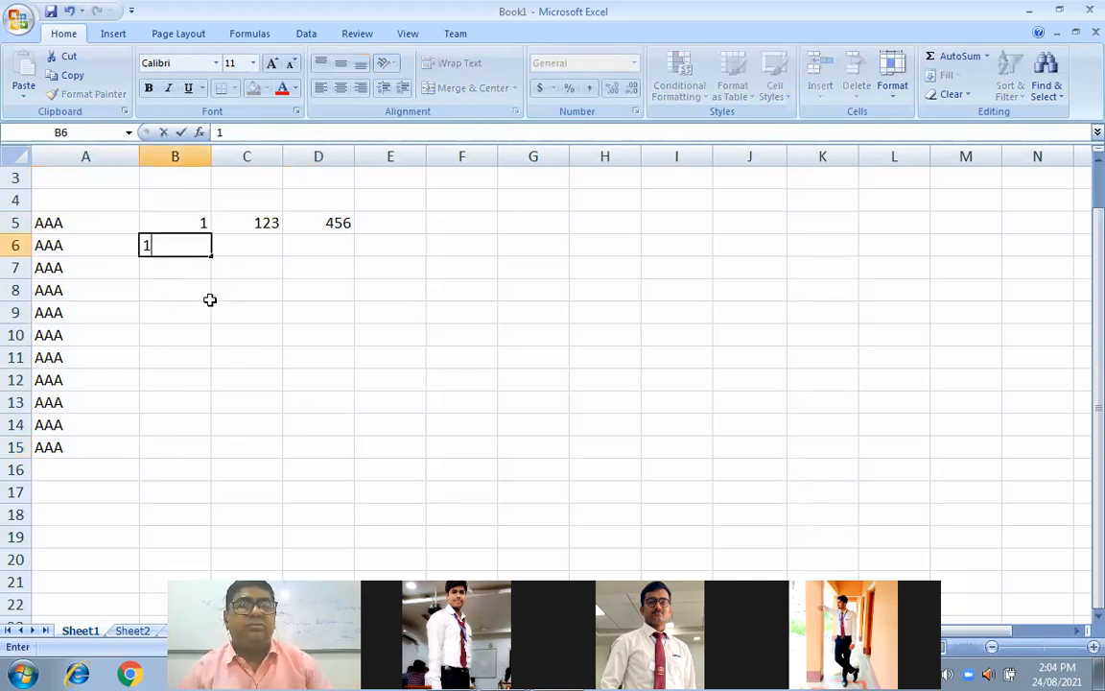
pyautogui.hotkey('ctrl', 'Return')
pyautogui.write('2')
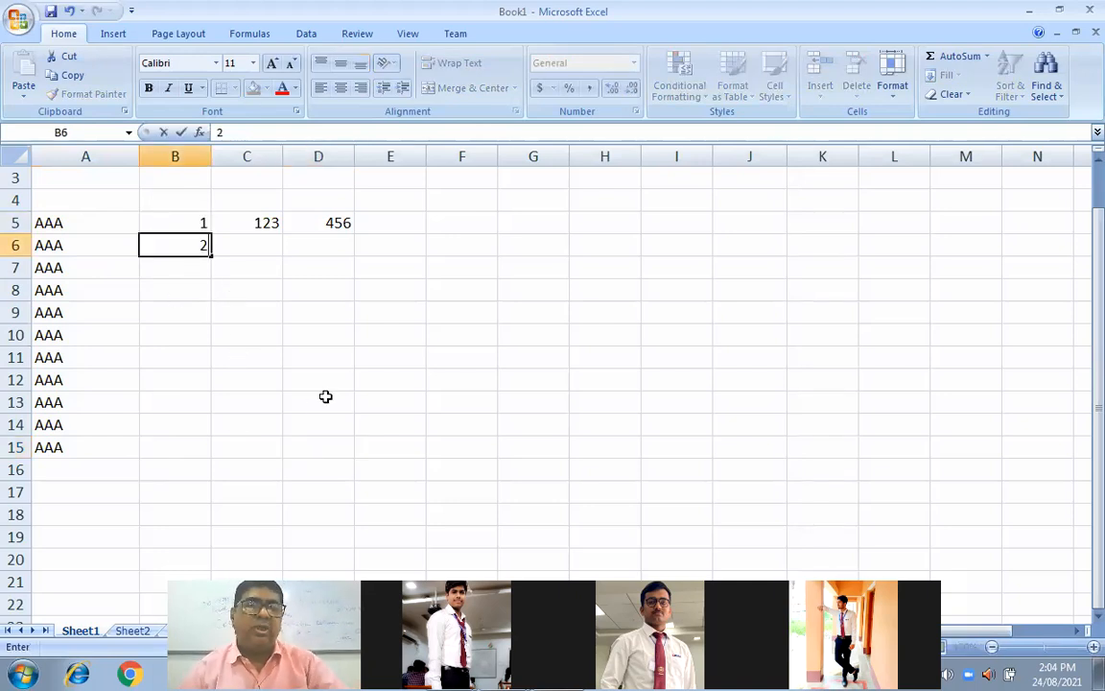
pyautogui.click(246, 335)
# Step: Extend the number series from B5:B6 down through cell B15
pyautogui.click(177, 246)
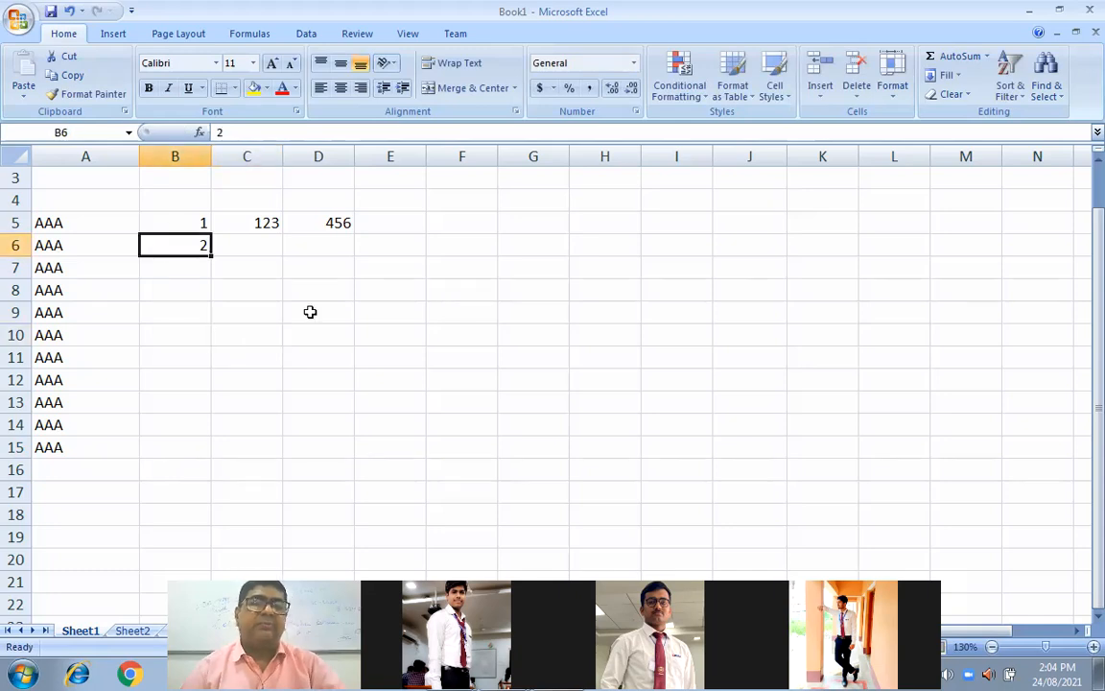
pyautogui.hotkey('shift', 'Up')
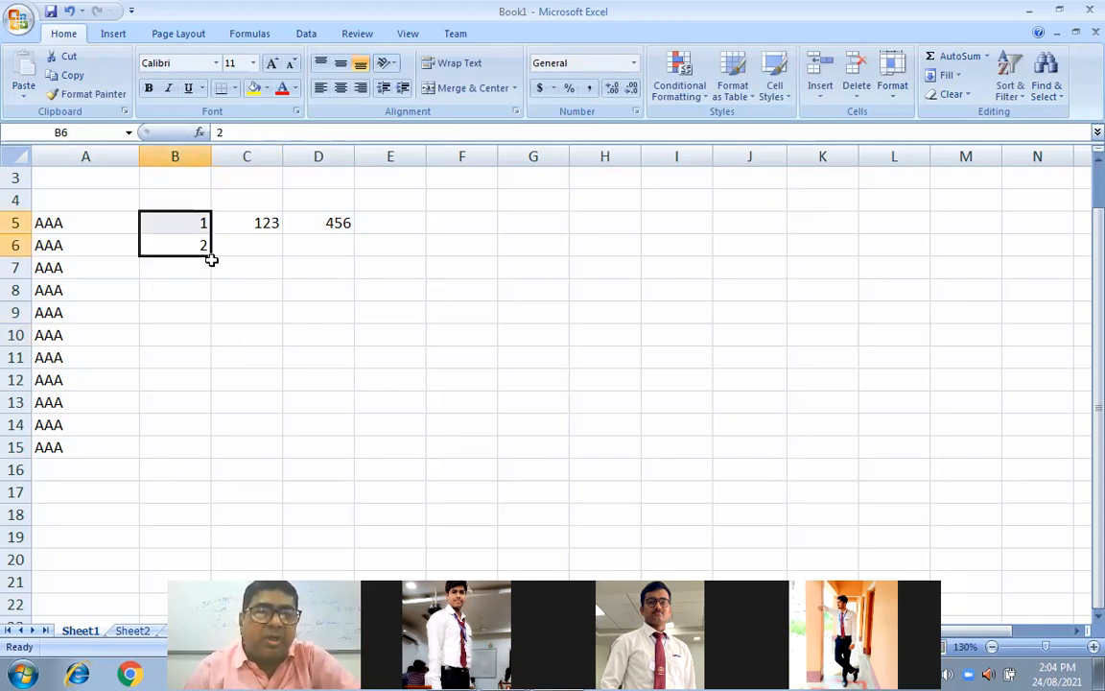
pyautogui.moveTo(210, 255); pyautogui.dragTo(207, 450)
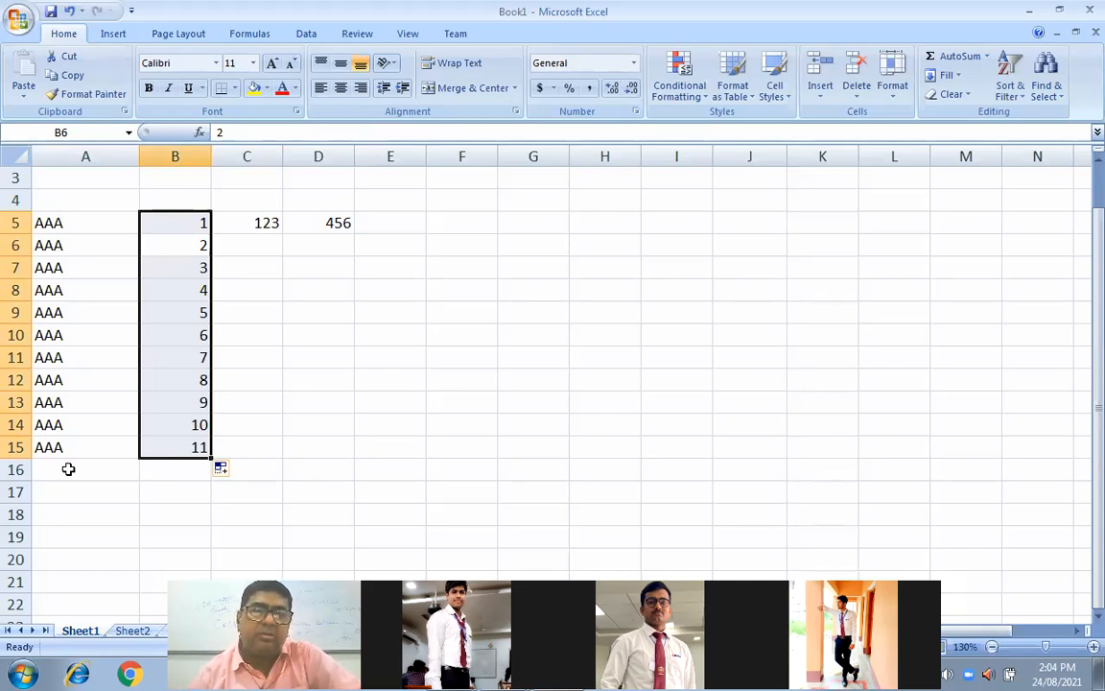
# Step: Enter the starting values 2 in cell F5 and 4 in cell F6
pyautogui.click(465, 228)
pyautogui.write('2')
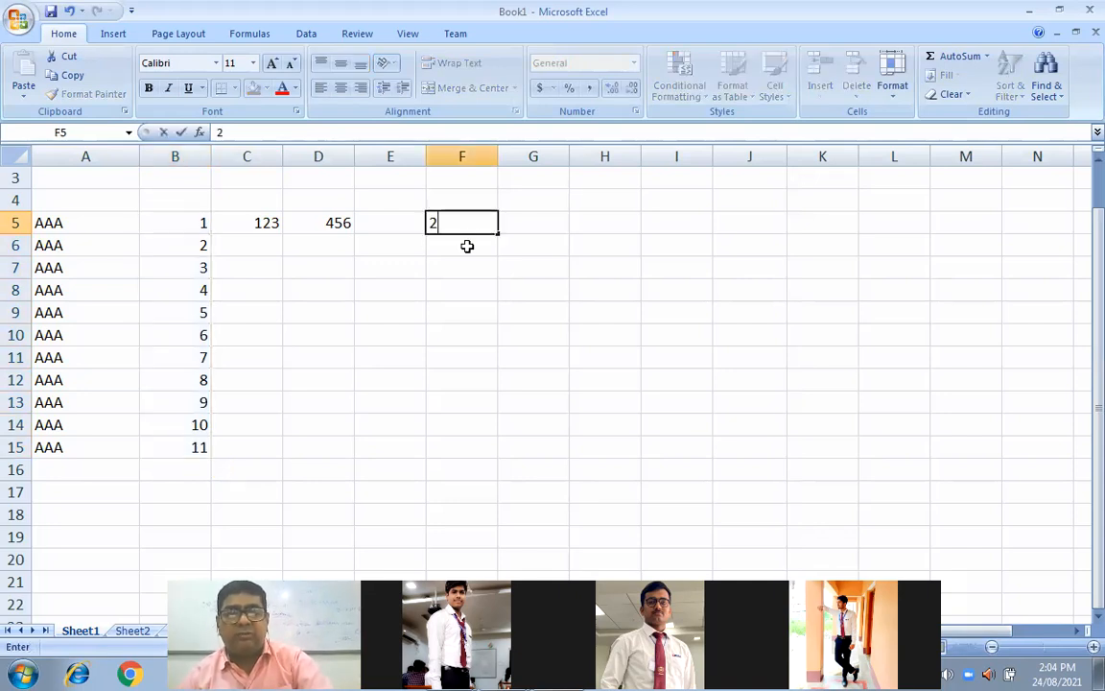
pyautogui.click(467, 246)
pyautogui.write('4')
pyautogui.click(492, 348)
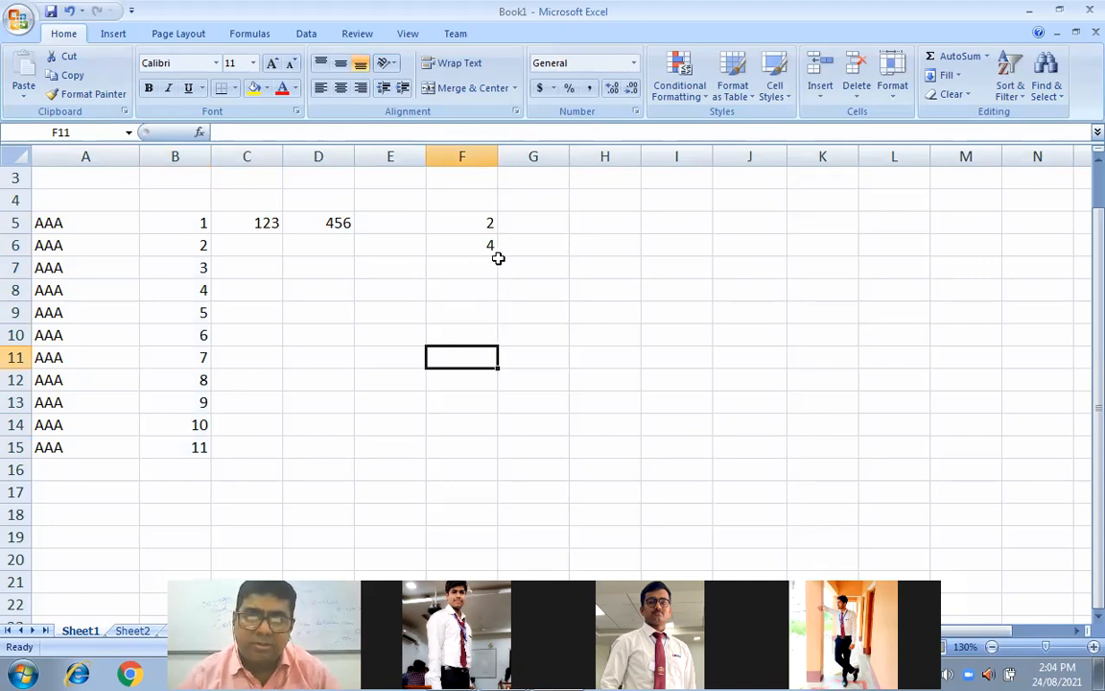
# Step: Extend the even-number series from F5:F6 down through cell F15
pyautogui.click(487, 246)
pyautogui.hotkey('shift', 'Up')
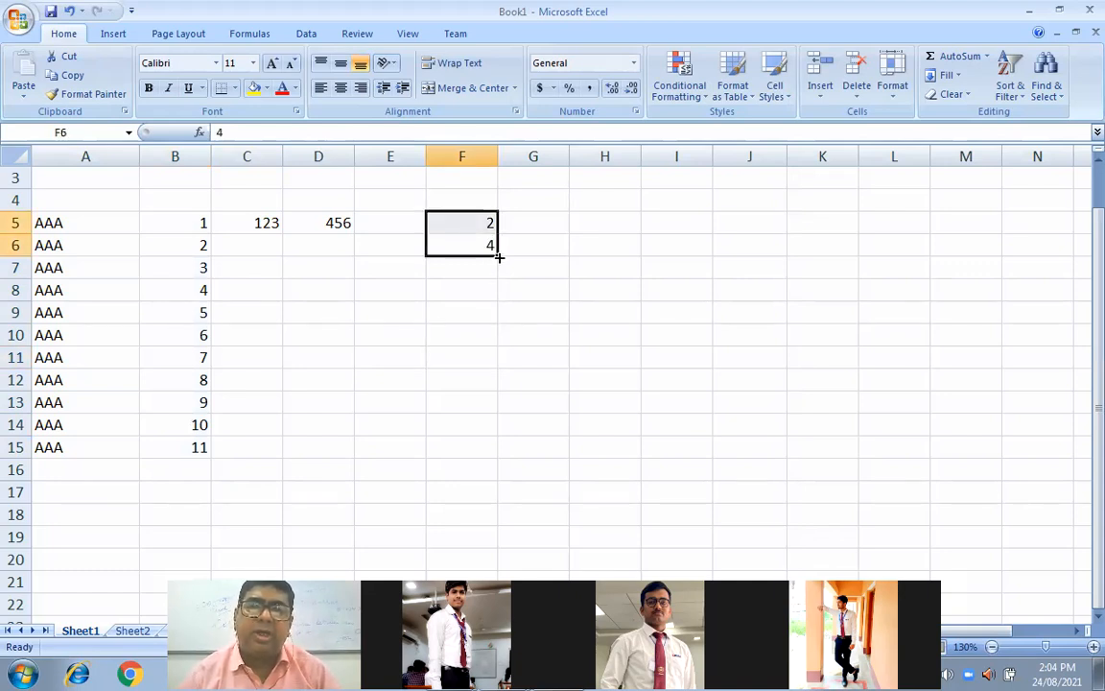
pyautogui.moveTo(498, 256); pyautogui.dragTo(845, 519)
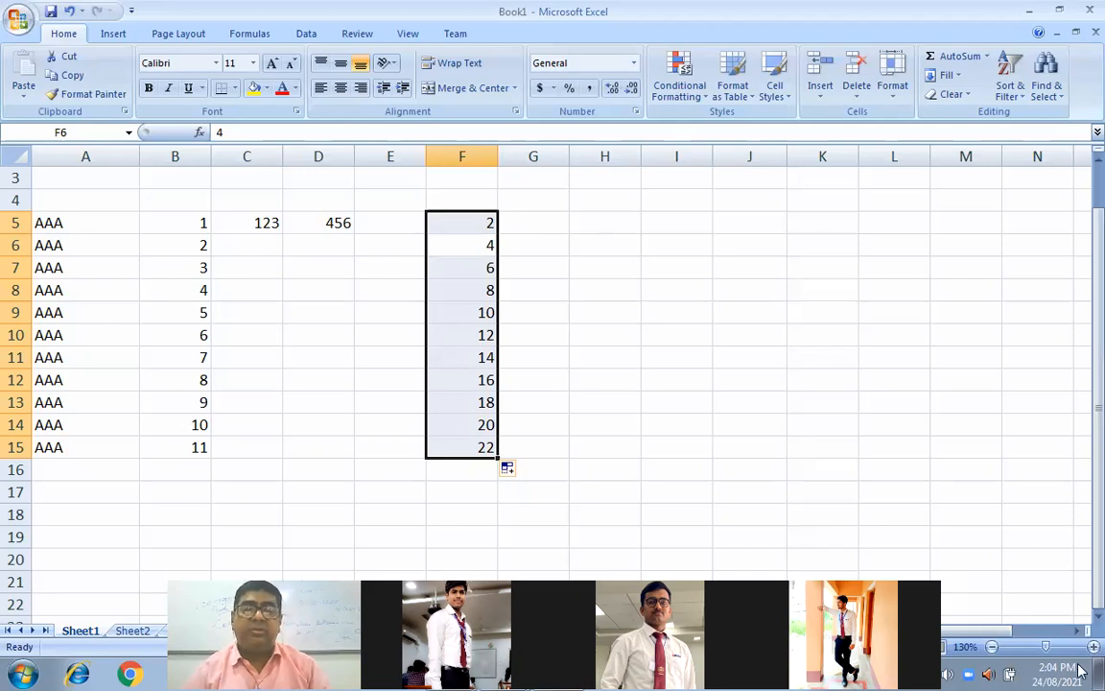
# Step: Enter SUN in cell H5 and fill the weekday series down through H13
pyautogui.click(605, 222)
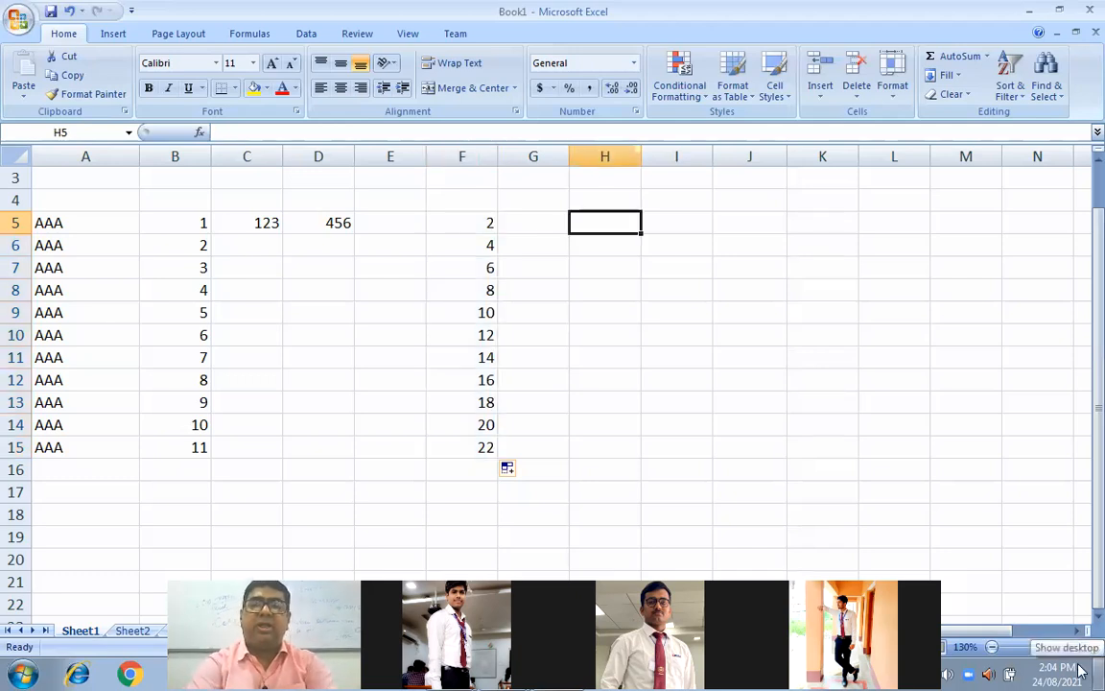
pyautogui.write('SUN')
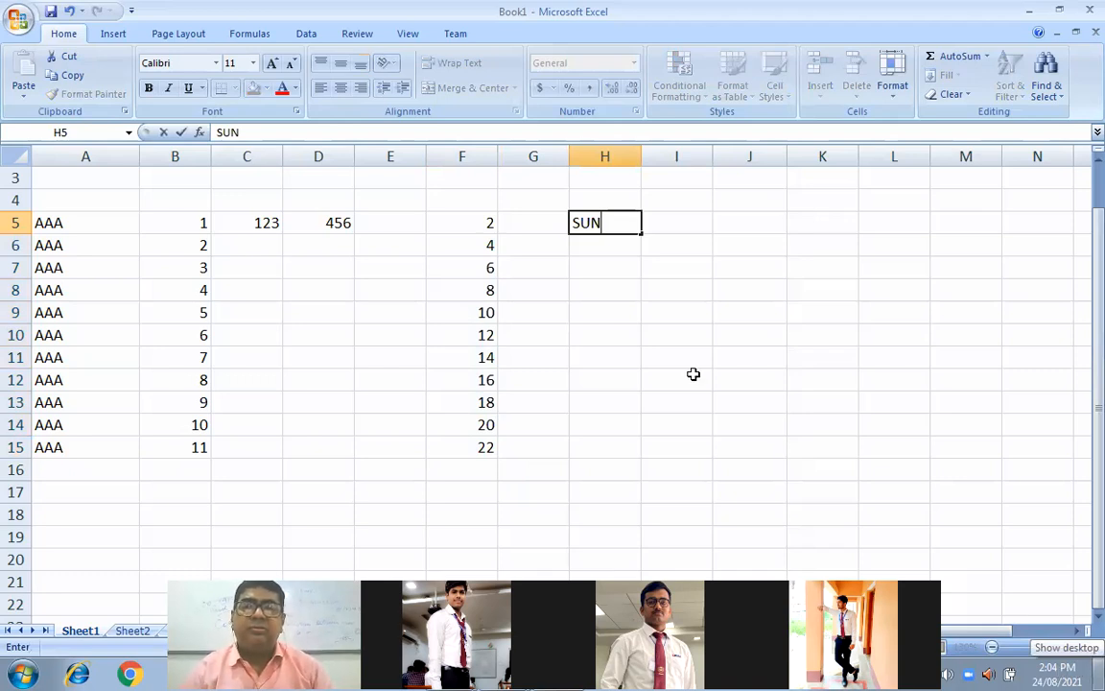
pyautogui.click(640, 229)
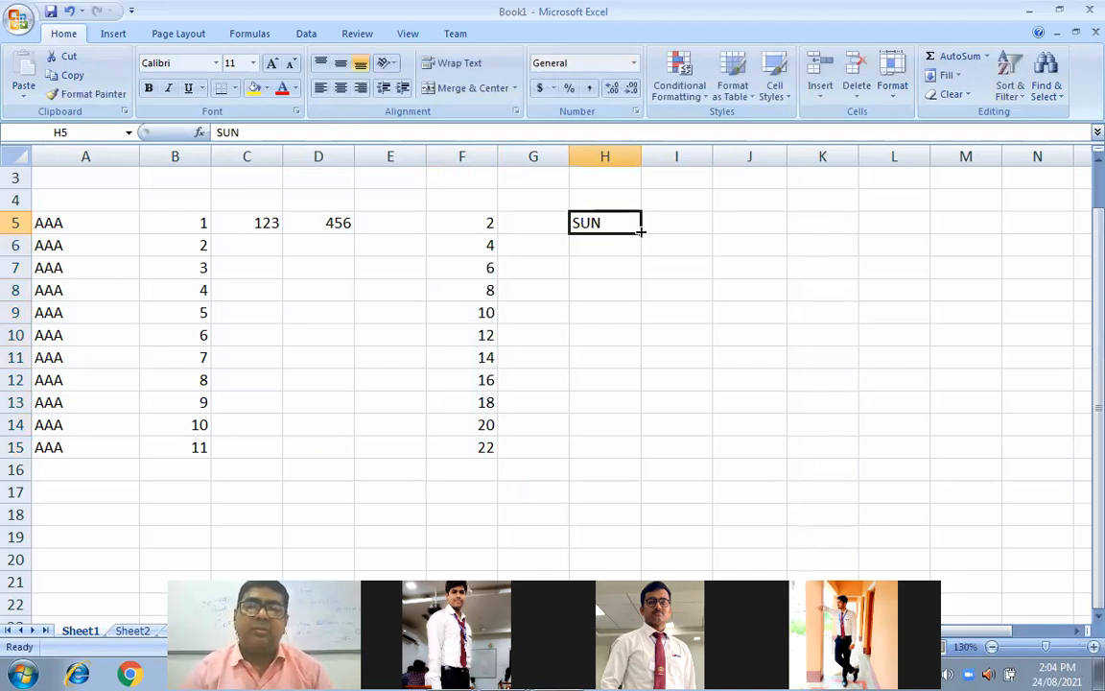
pyautogui.moveTo(640, 230); pyautogui.dragTo(630, 409)
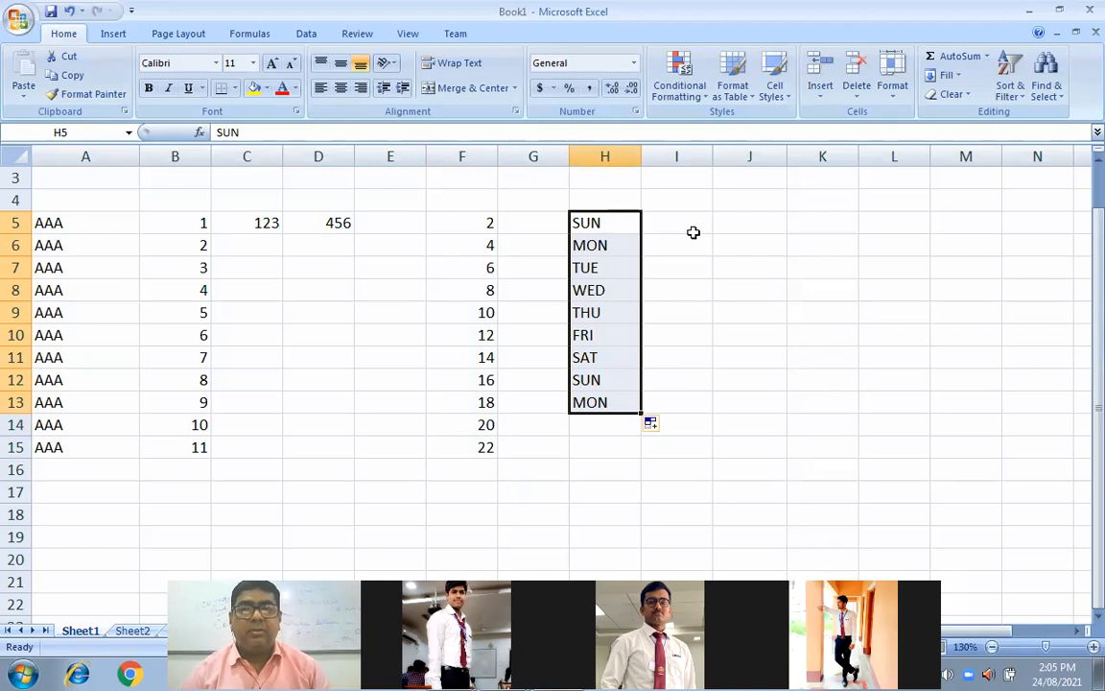
# Step: Enter JAN in cell I5 and fill the month series down through I13
pyautogui.click(693, 232)
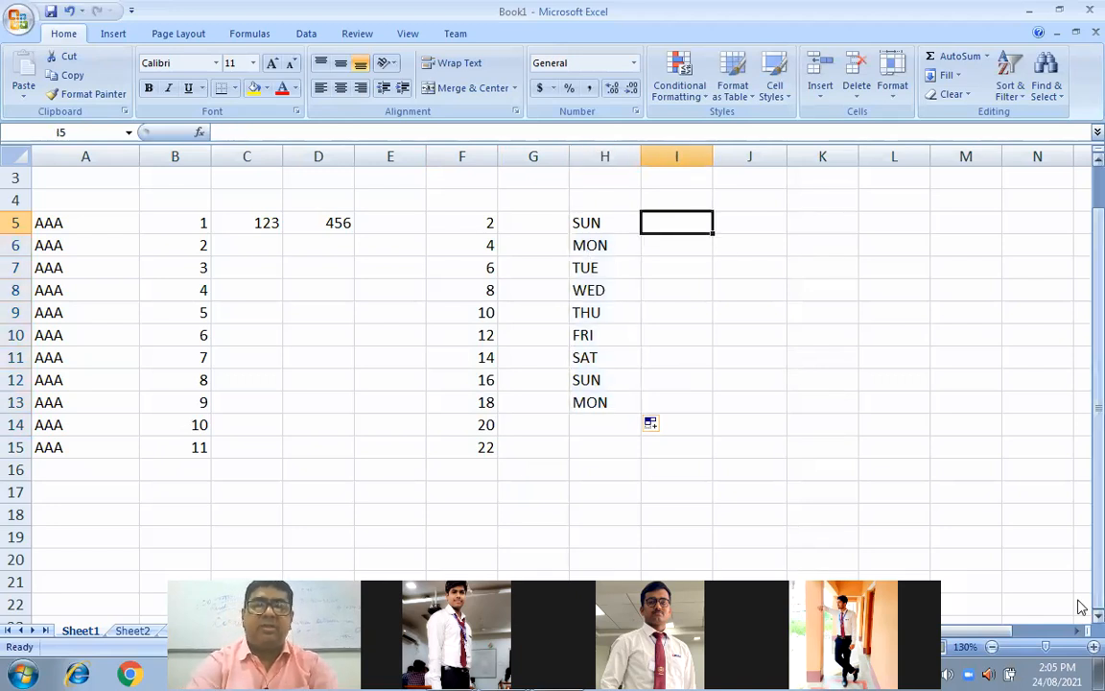
pyautogui.write('JAN')
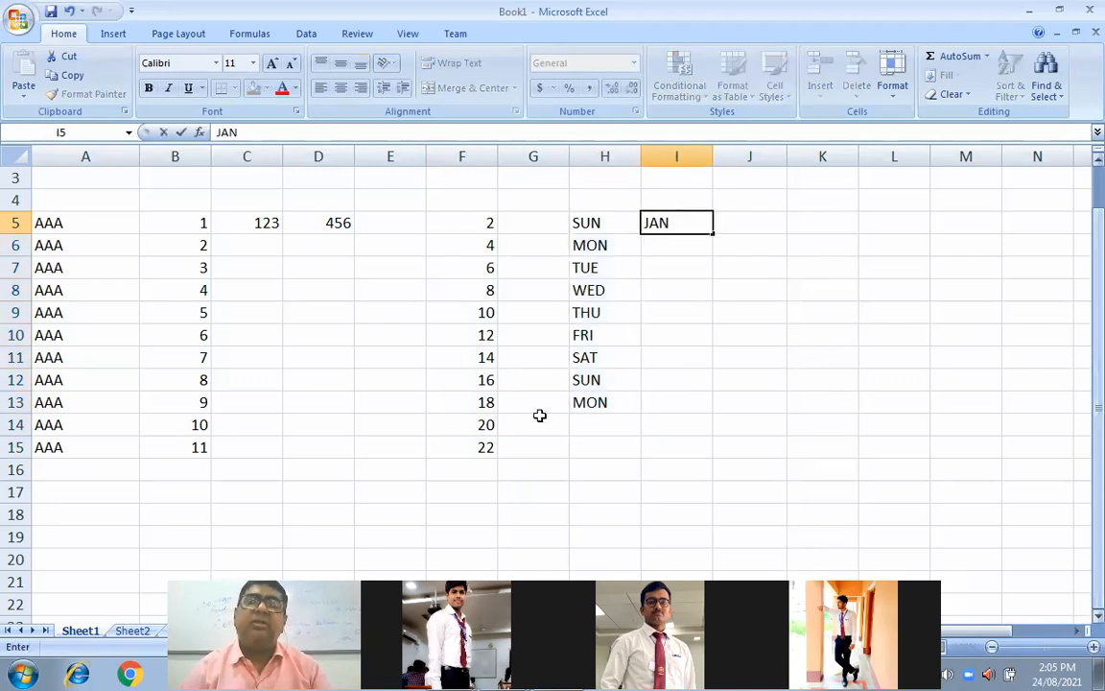
pyautogui.click(683, 424)
pyautogui.click(710, 233)
pyautogui.moveTo(713, 234); pyautogui.dragTo(701, 408)
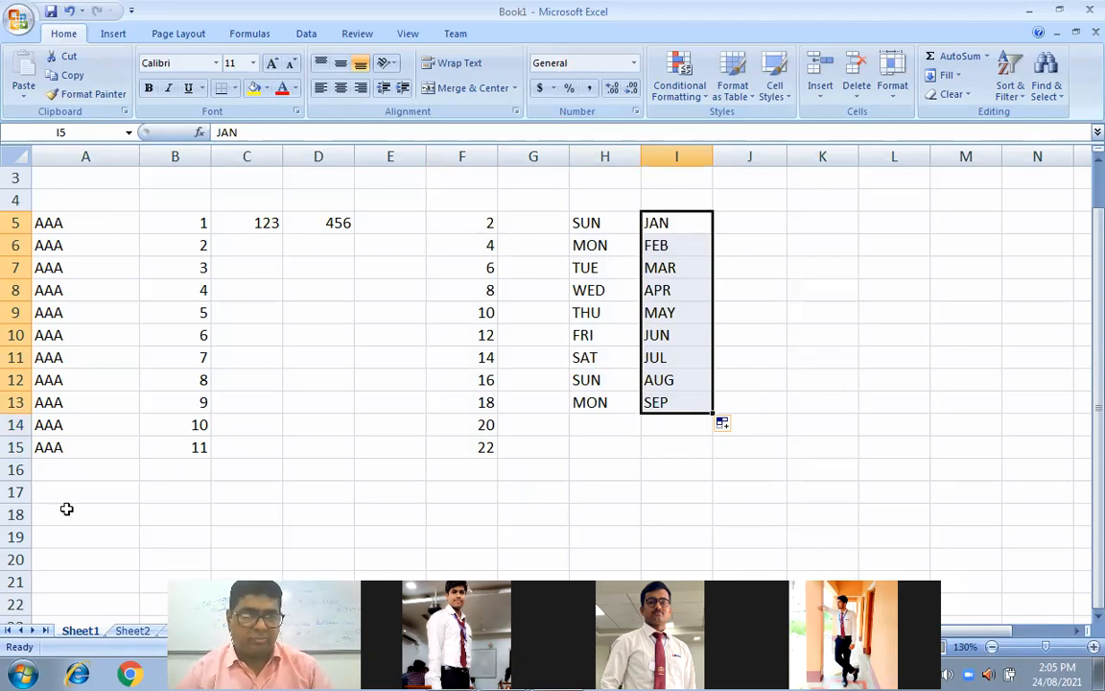
# Step: Try filling column B down to row 15 from the single value in B5, and undo that fill
pyautogui.click(178, 224)
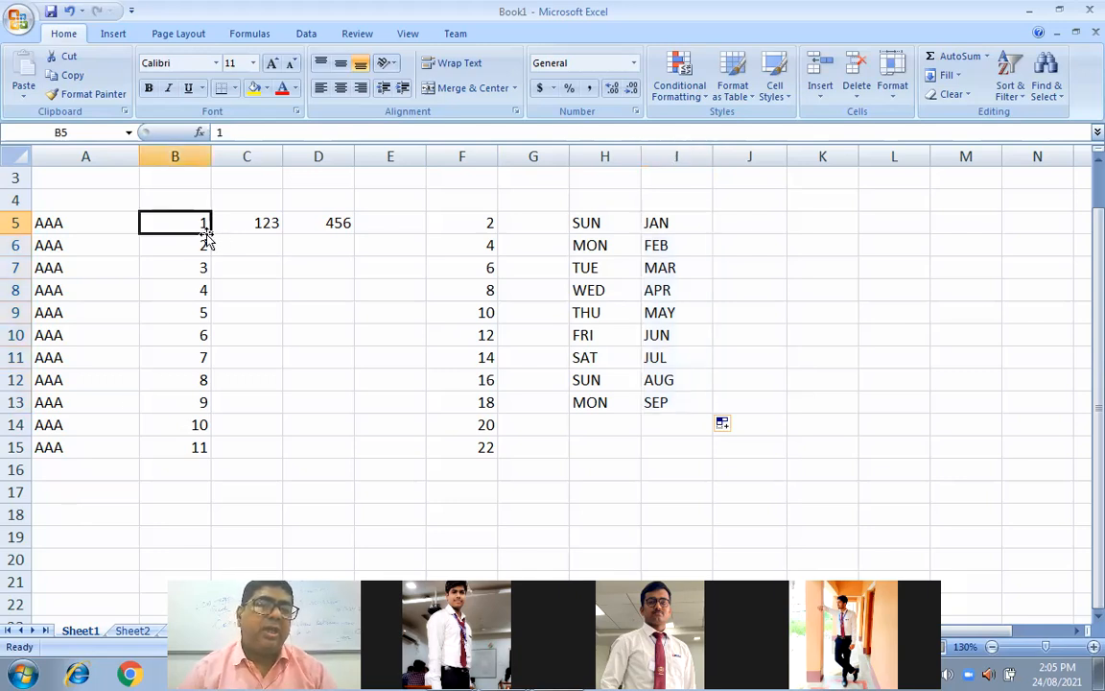
pyautogui.moveTo(211, 233); pyautogui.dragTo(242, 480)
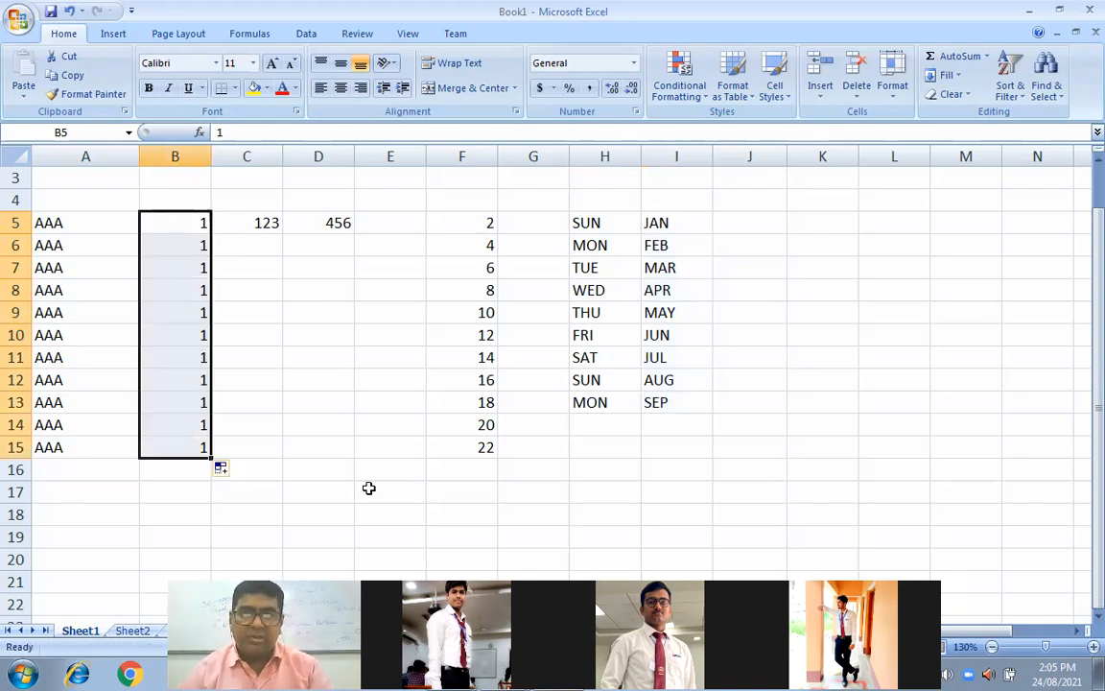
pyautogui.click(366, 489)
pyautogui.hotkey('ctrl', 'z')
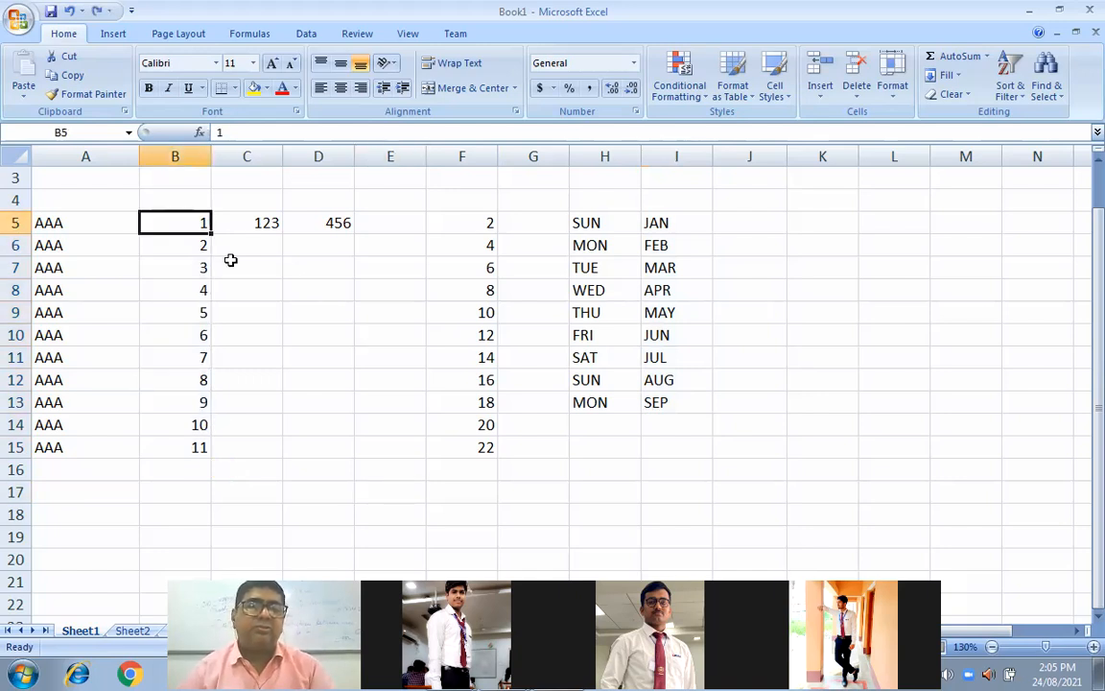
pyautogui.moveTo(199, 248); pyautogui.dragTo(203, 227)
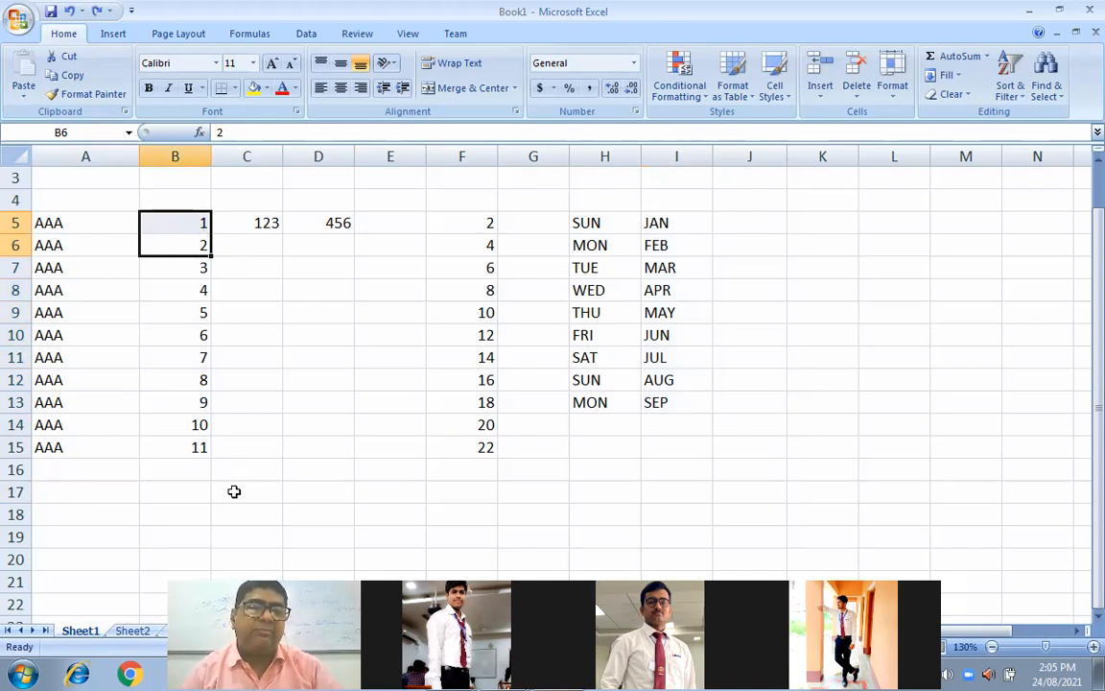
# Step: Enter the date 24 AUG in cell K5 and fill the daily date series down through K14
pyautogui.click(826, 225)
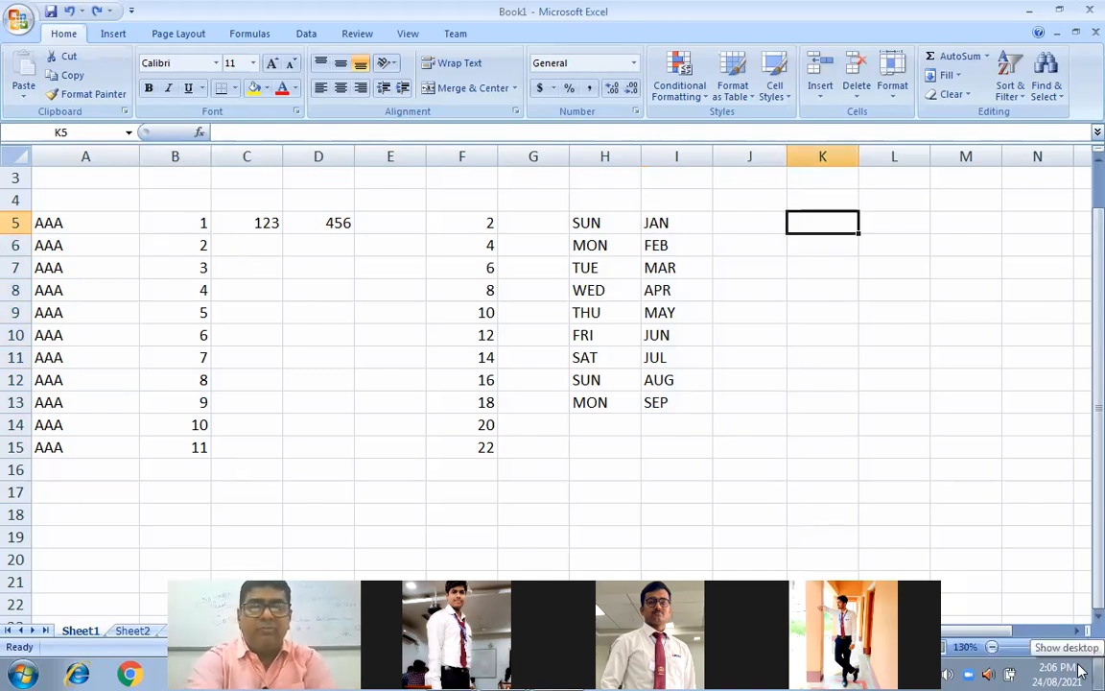
pyautogui.write('24 AUG')
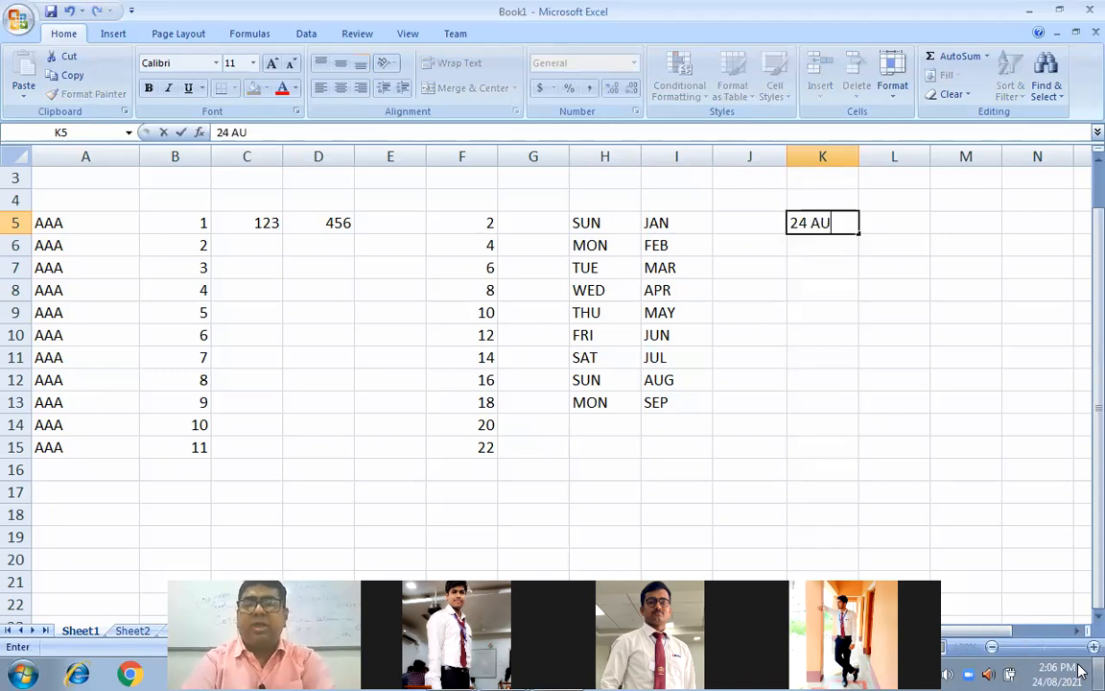
pyautogui.press('Return')
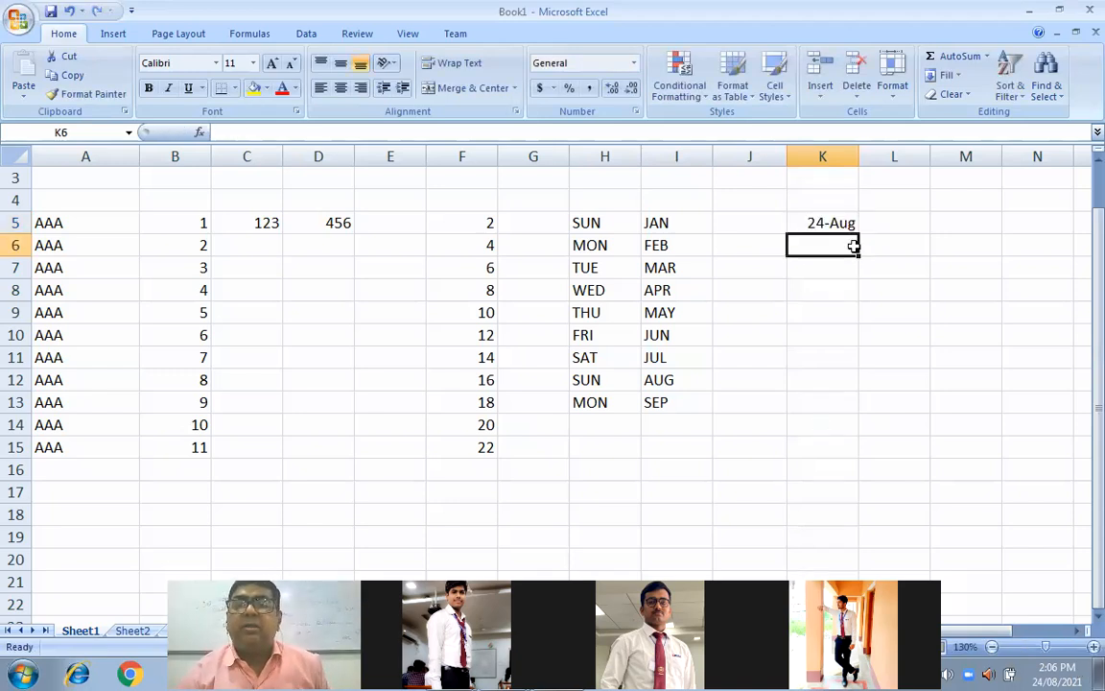
pyautogui.press('Up')
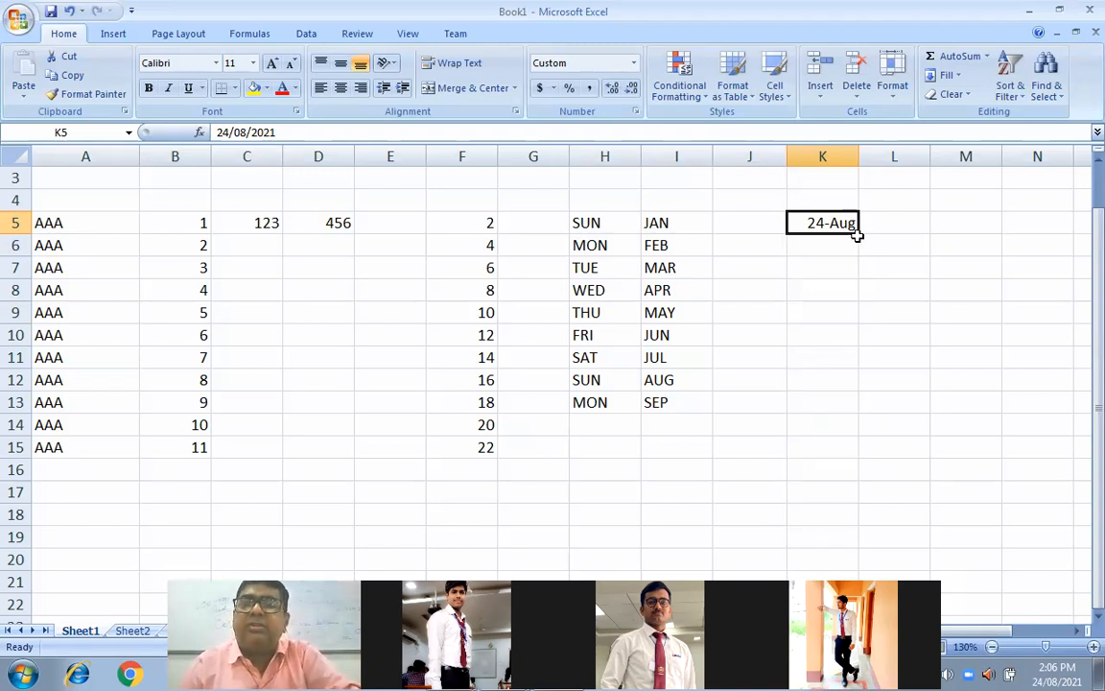
pyautogui.moveTo(859, 232); pyautogui.dragTo(851, 430)
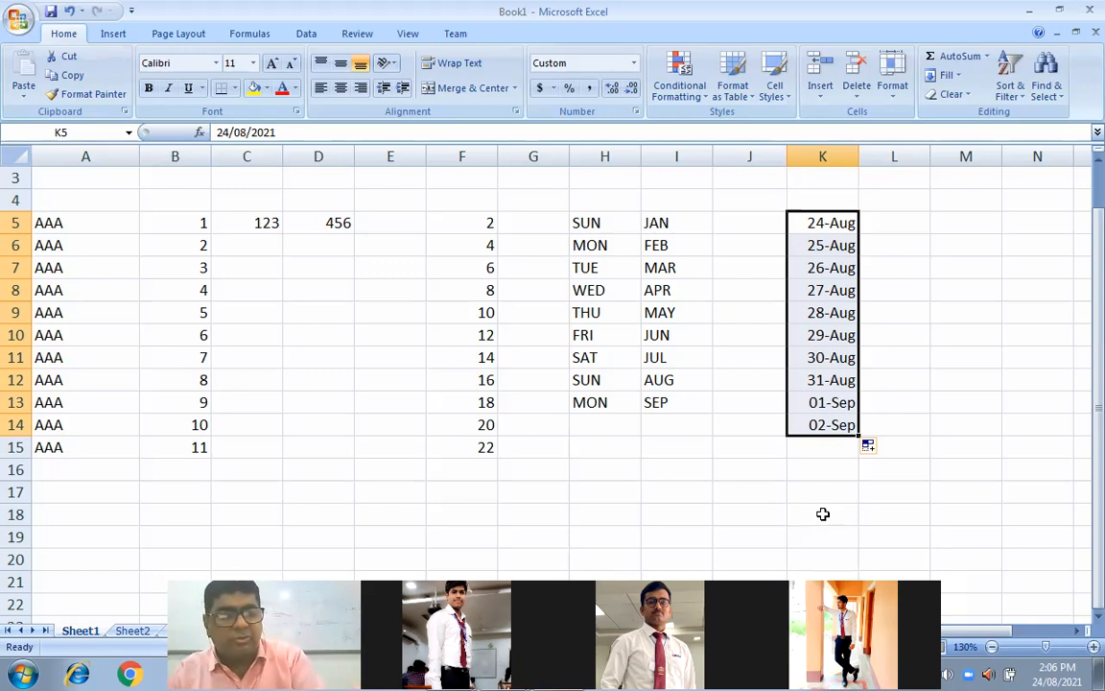
# Step: Switch to the presentation showing the Fill Handle slide
pyautogui.hotkey('alt', 'Tab')
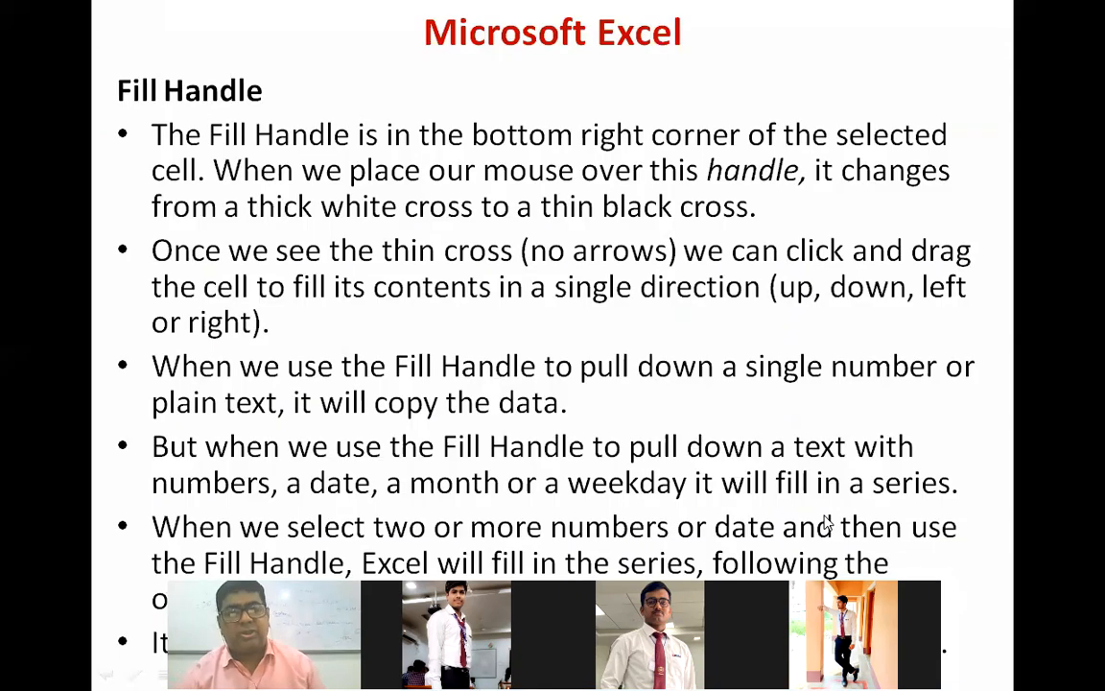